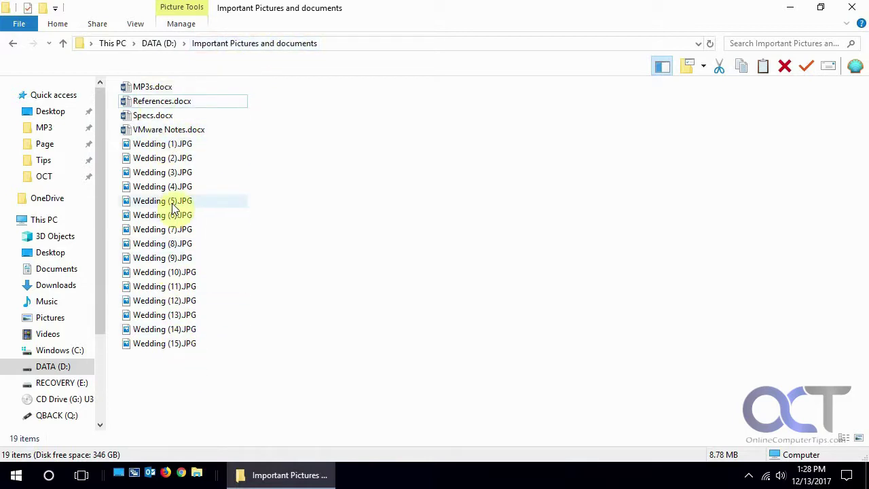
Step: Permanently delete all 19 files in 'Important Pictures and documents' with Shift+Delete
left_click_drag(250, 360, 129, 73)
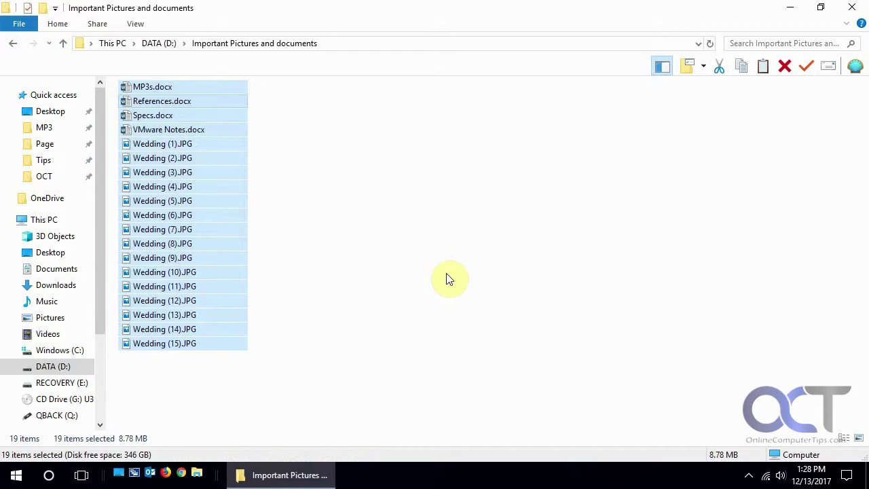
key("shift+Delete")
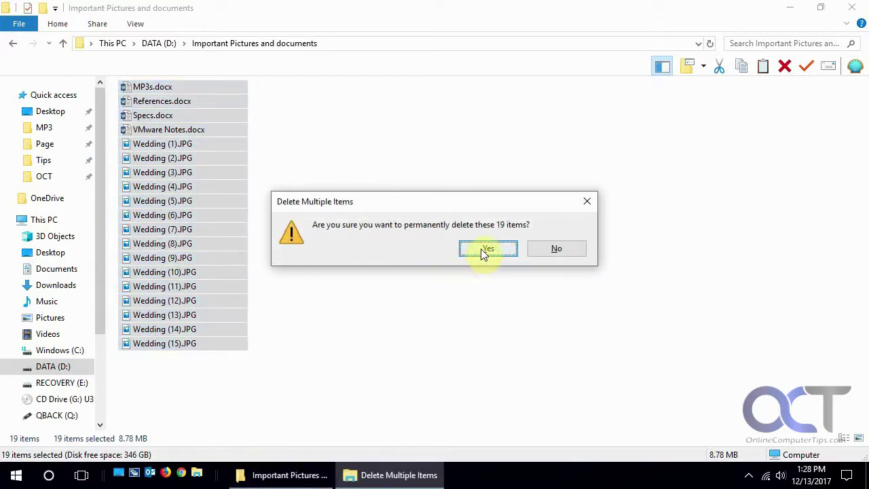
left_click(486, 249)
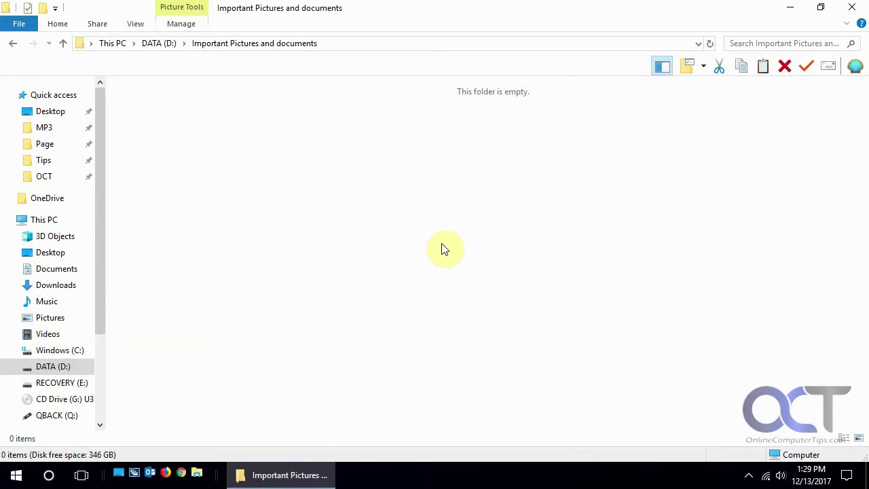
Step: Launch Recuva from the Start menu's program list and centre its wizard on screen
left_click(16, 475)
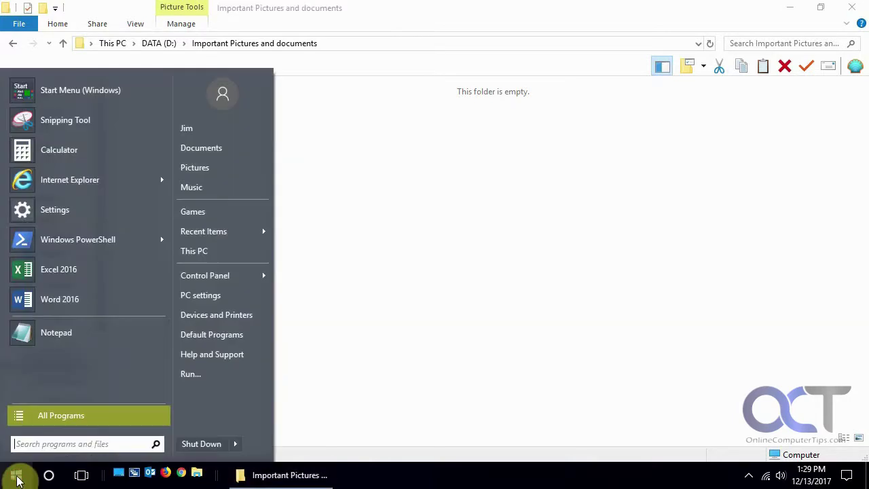
left_click(43, 421)
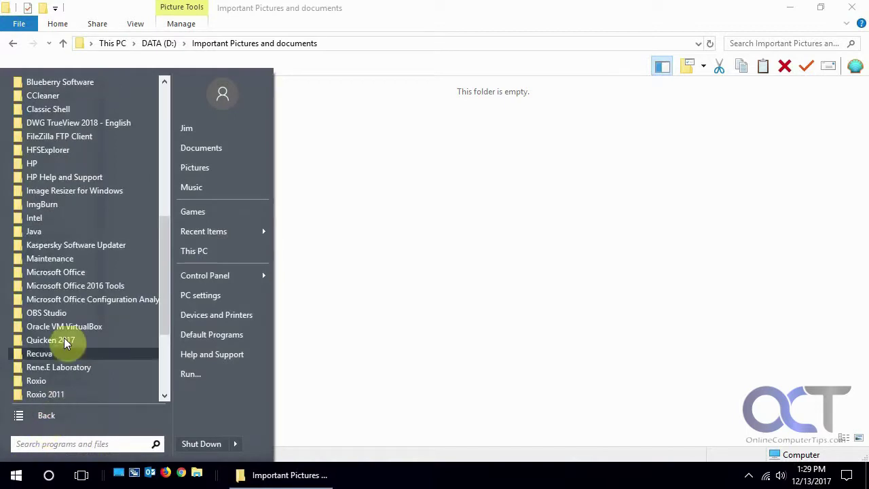
scroll(88, 275, "down", 4)
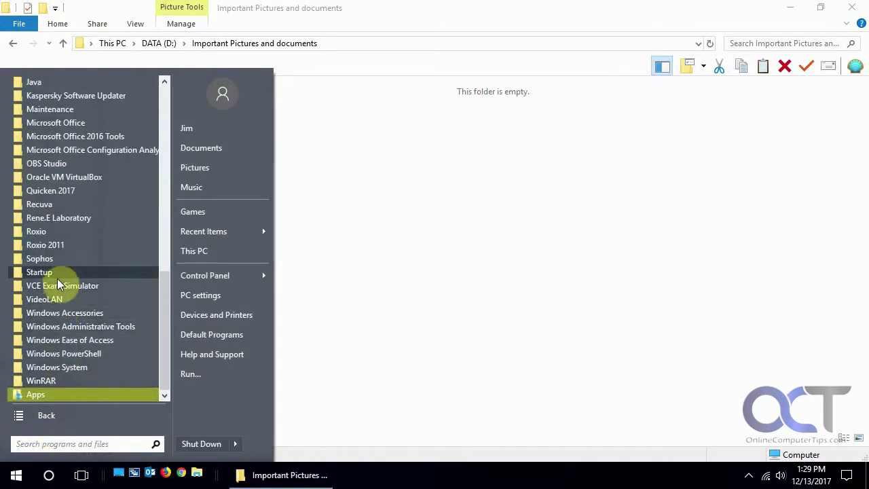
left_click(49, 205)
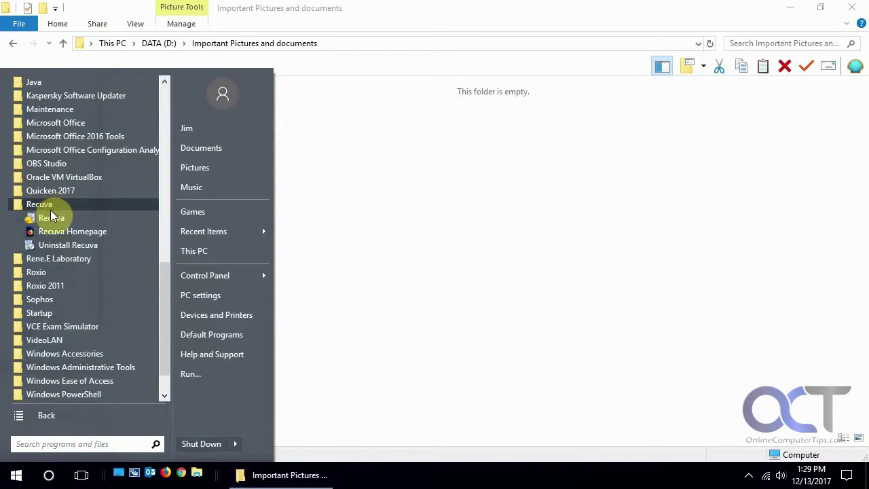
left_click(51, 218)
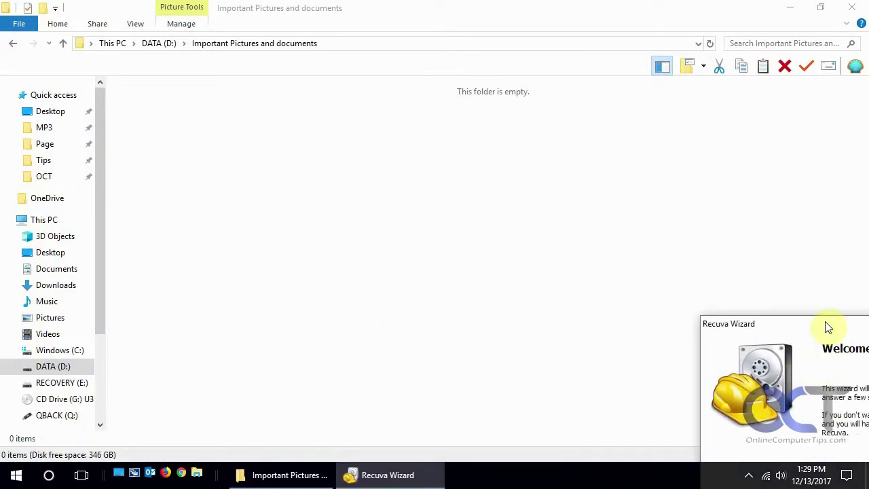
left_click_drag(828, 327, 335, 89)
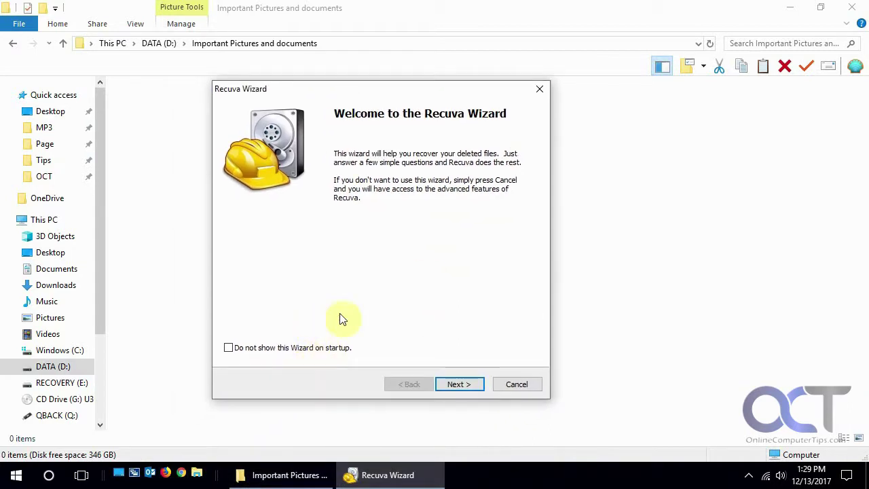
Step: Pass the welcome page, keep All Files, and choose 'In a specific location' as the file location
left_click(462, 385)
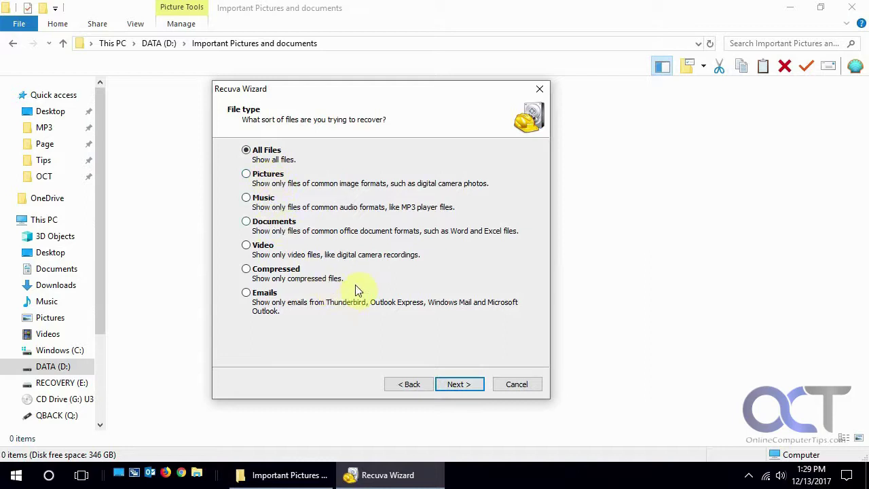
left_click(455, 385)
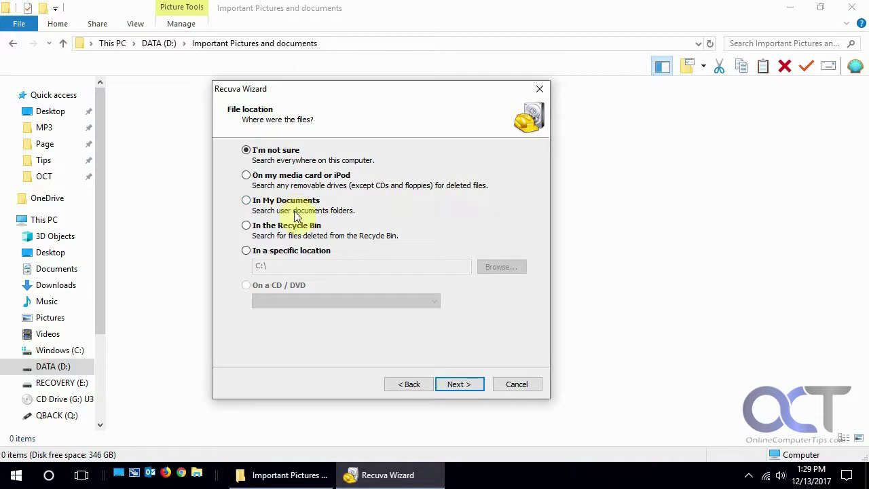
left_click(297, 255)
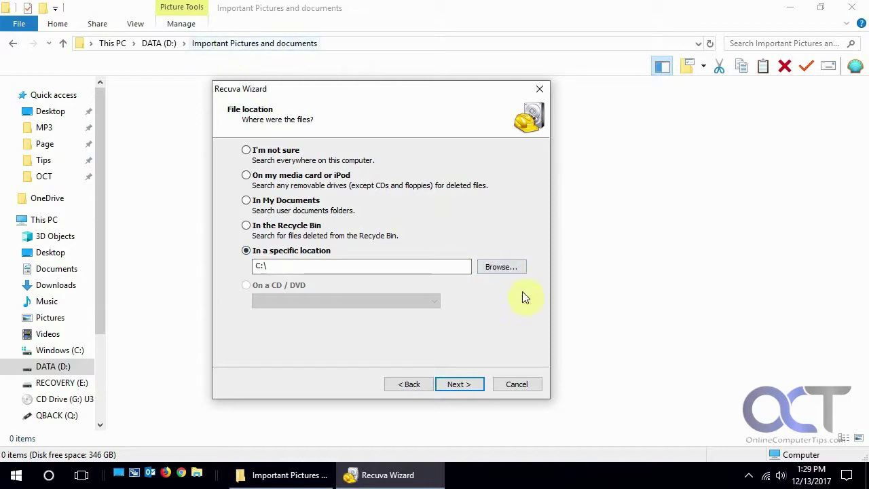
Step: Set the search location to D:\Important Pictures and documents
left_click(504, 266)
left_click(266, 259)
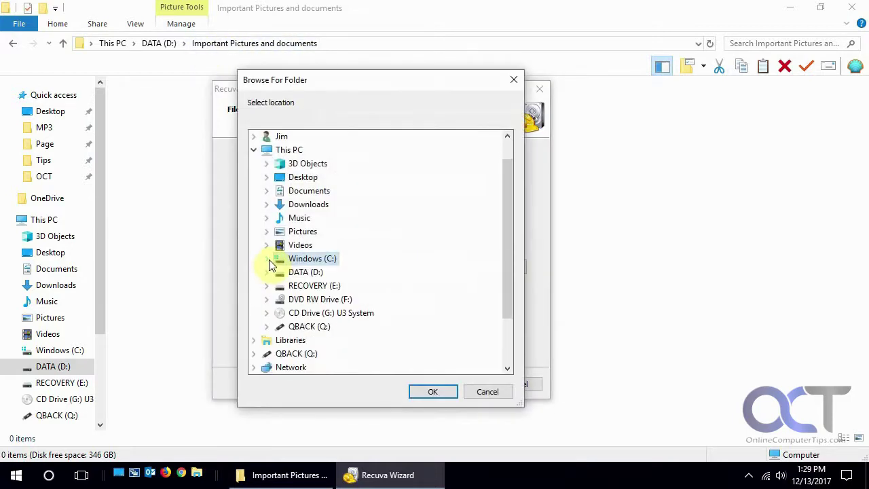
double_click(305, 272)
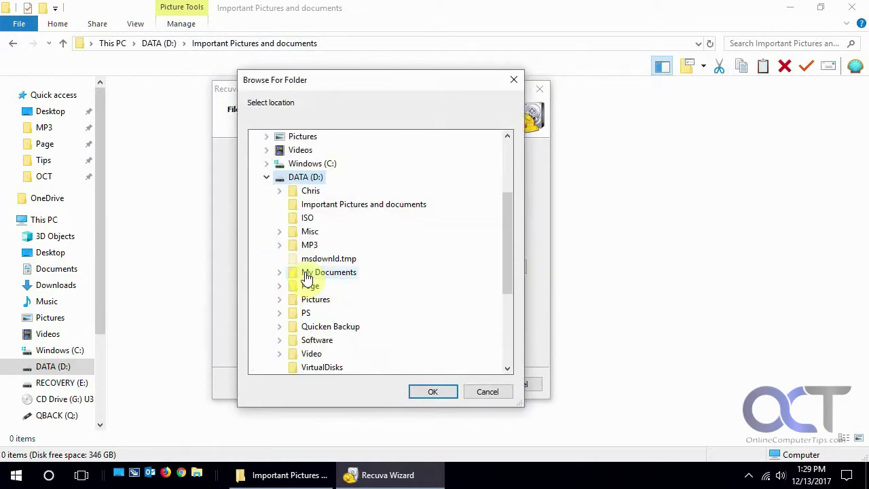
left_click(360, 211)
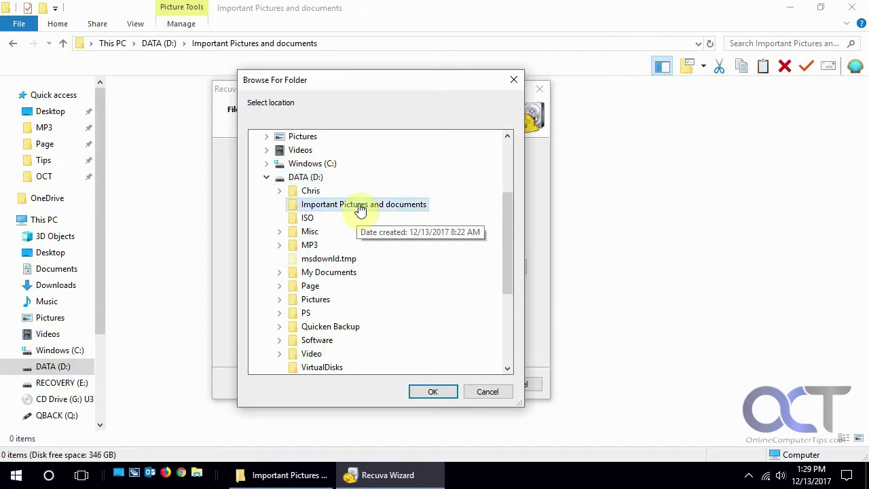
left_click(441, 399)
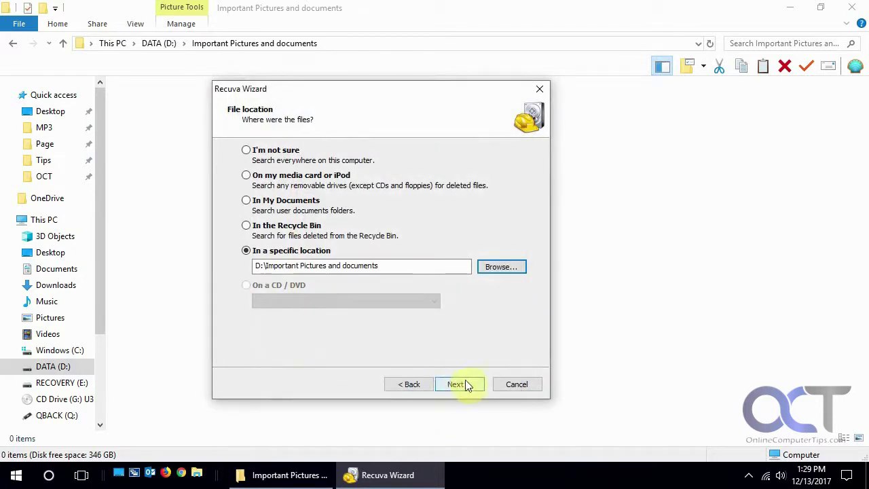
Step: Start the scan for deleted files and bring up the results
left_click(457, 385)
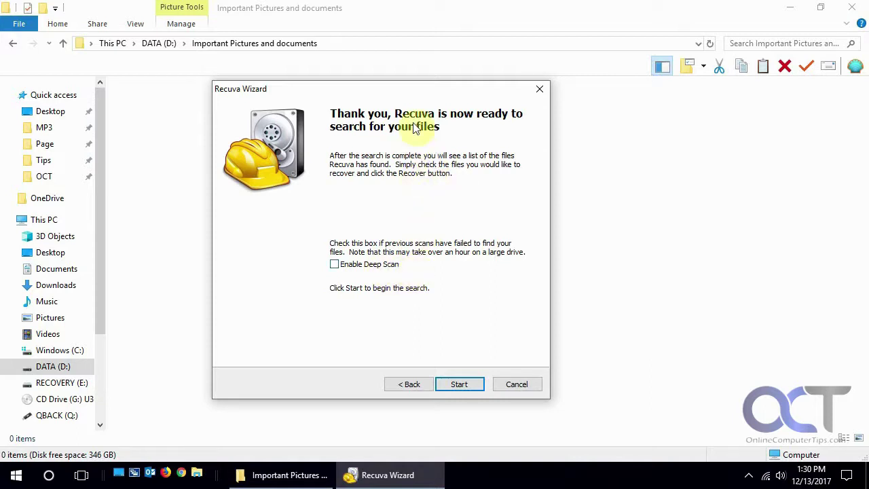
left_click(460, 384)
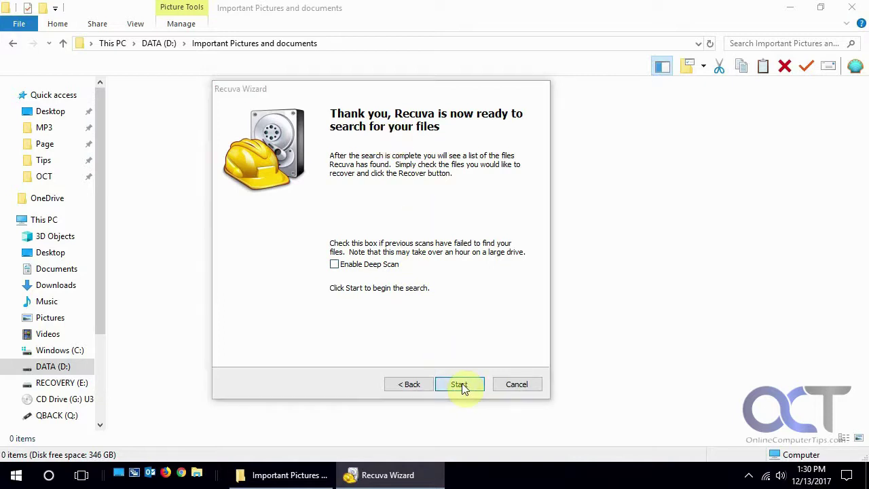
left_click(835, 427)
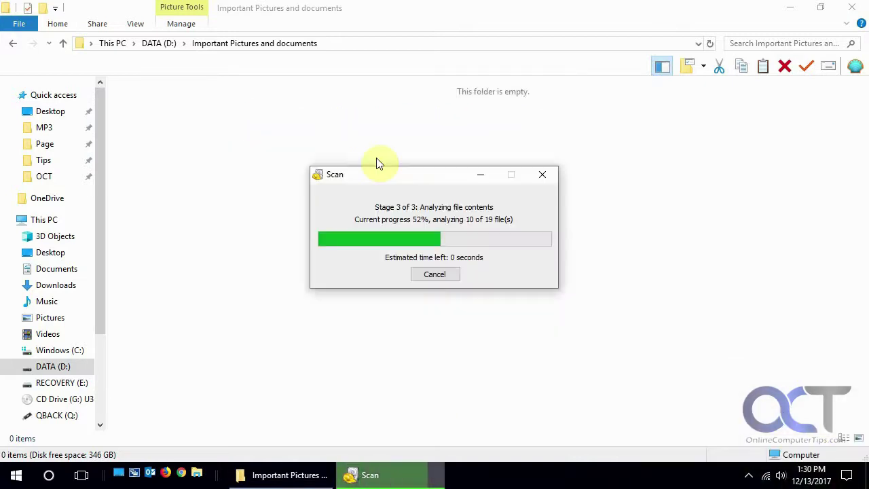
left_click(394, 475)
Step: Centre and maximise the results window listing the 19 deleted files in Excellent state
left_click_drag(813, 321, 367, 102)
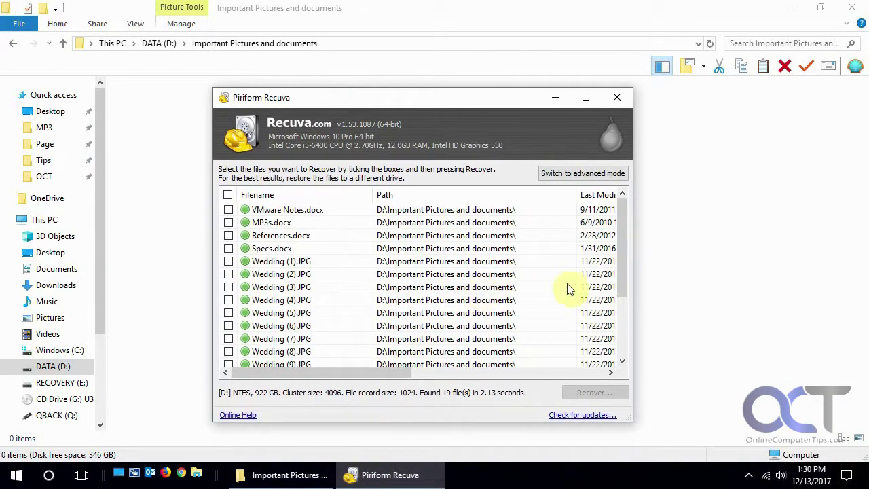
left_click_drag(625, 234, 792, 202)
left_click(744, 97)
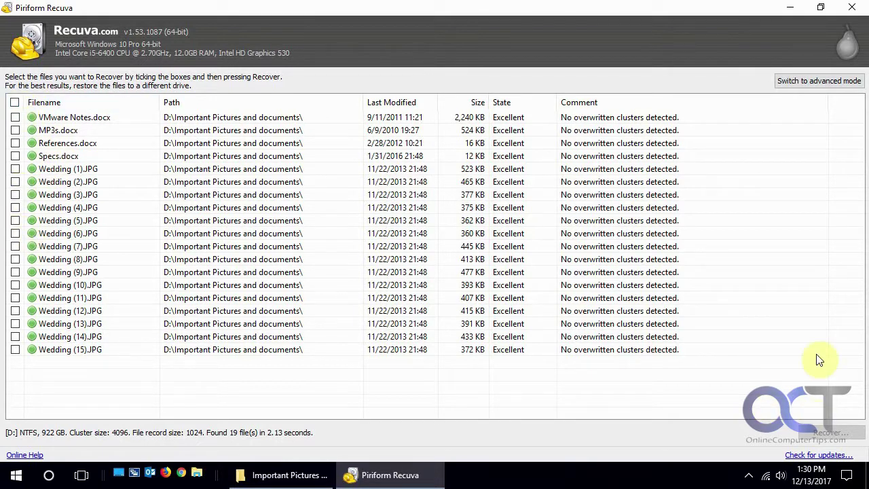
Step: In advanced mode, inspect VMware Notes.docx's Info and Header tabs, then open Options
left_click(820, 81)
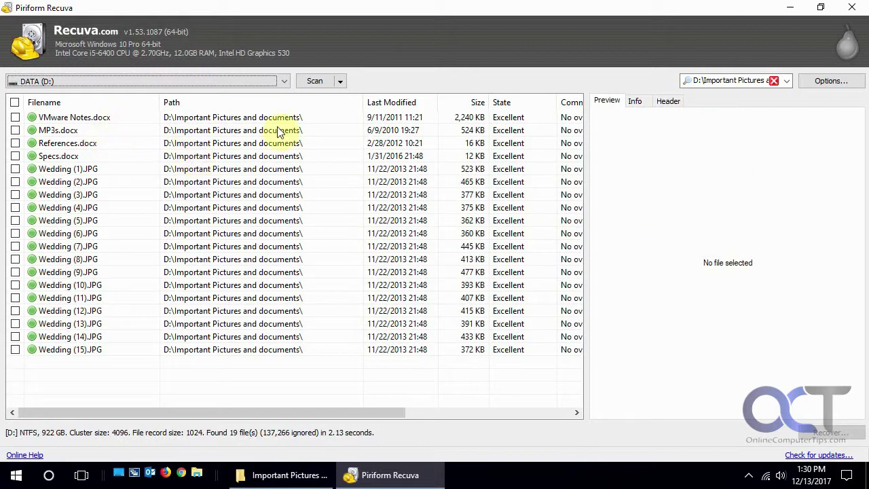
left_click(100, 117)
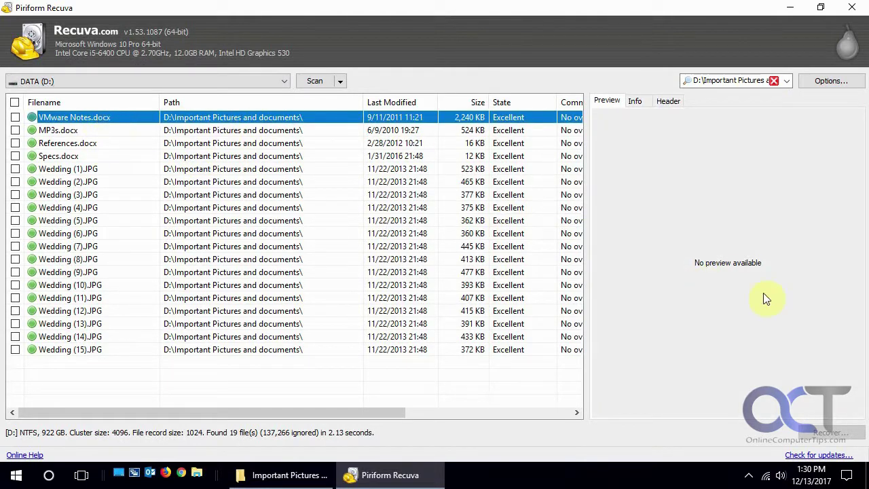
left_click(643, 102)
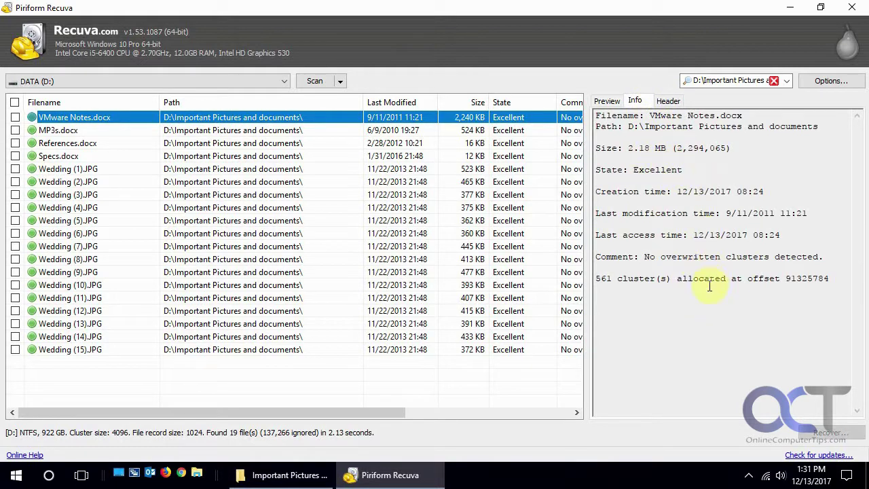
left_click(669, 102)
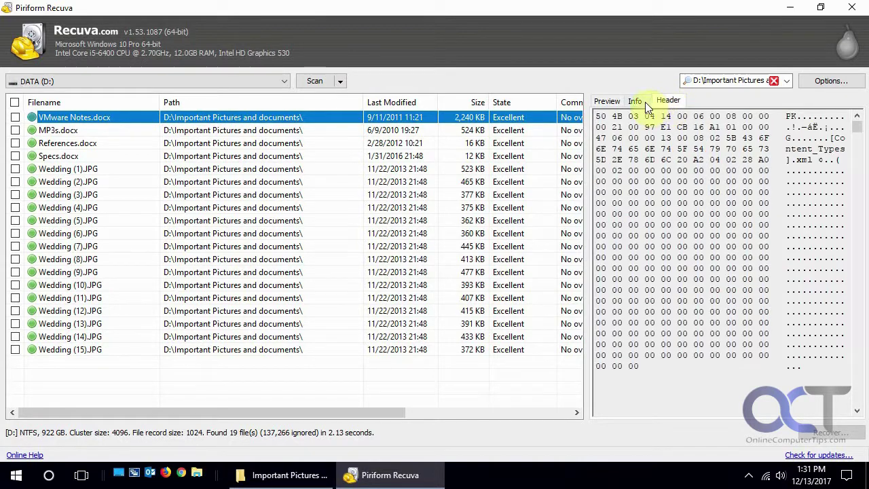
left_click(639, 105)
left_click(831, 81)
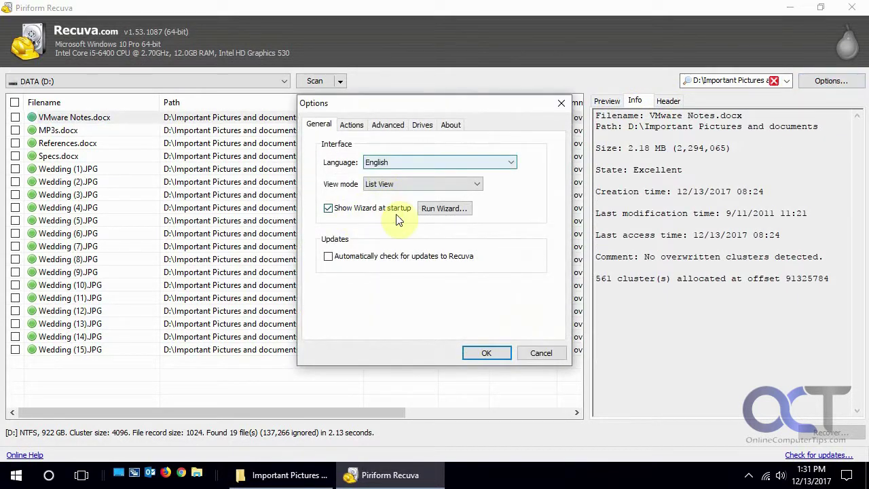
Step: Review the General, Actions, Advanced and Drives options, leaving List View and single-pass overwrite unchanged
left_click(397, 186)
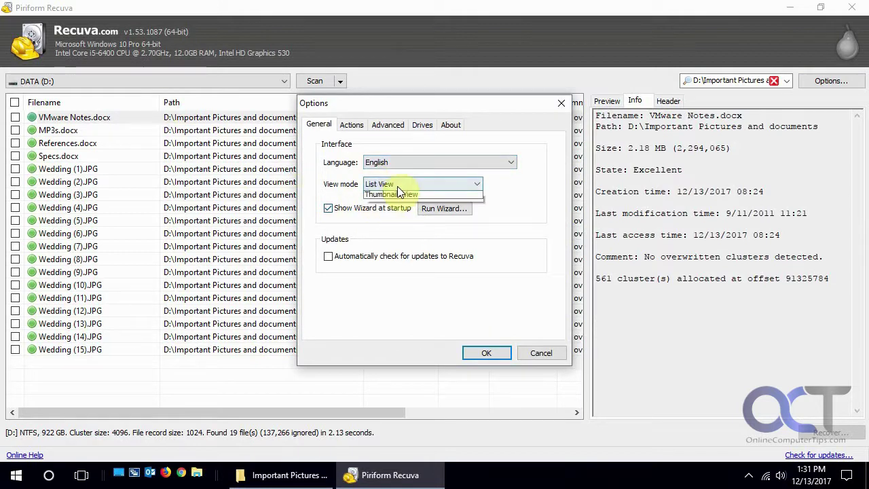
left_click(379, 242)
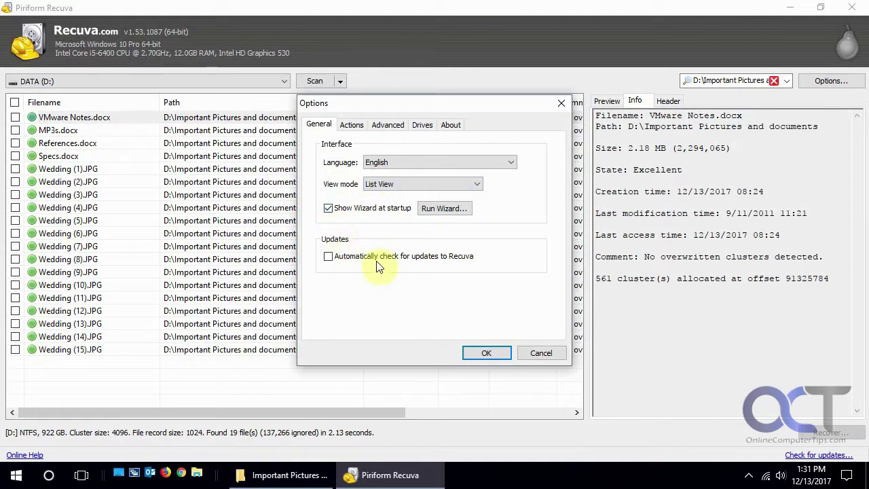
left_click(353, 128)
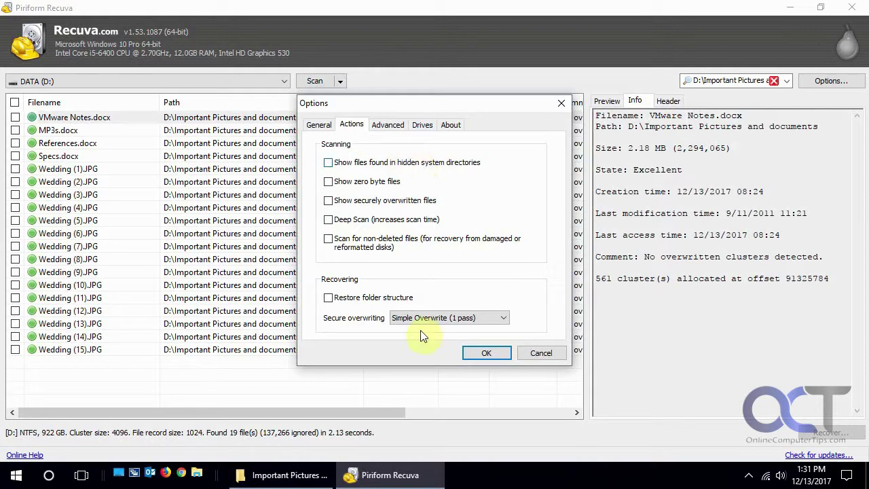
left_click(445, 318)
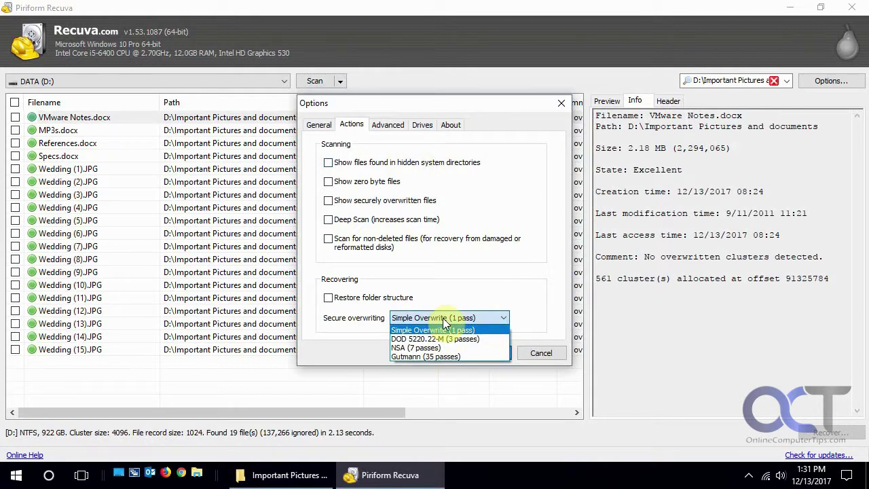
left_click(444, 320)
left_click(389, 126)
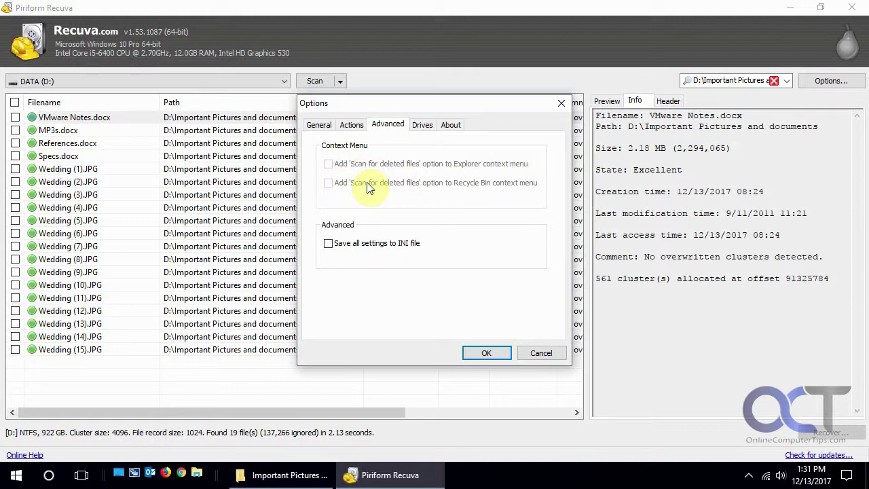
left_click(422, 125)
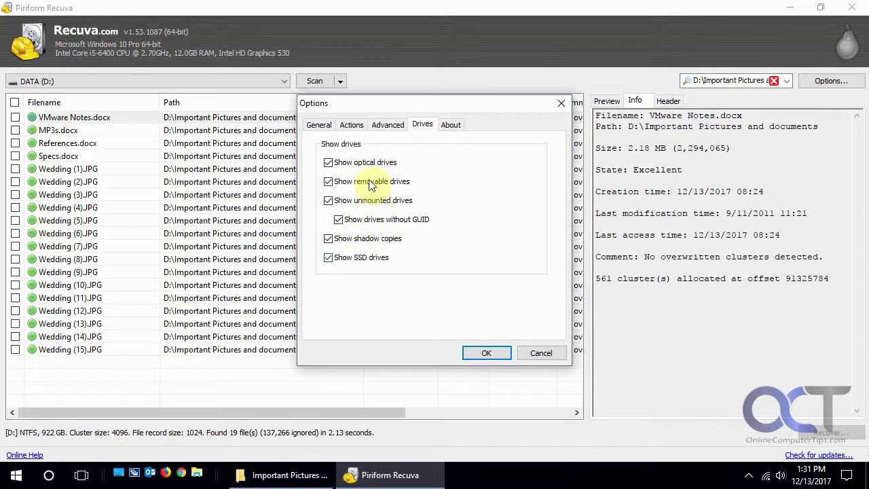
Step: Cancel the Options dialog, tick all 19 found files, and start recovering them
left_click(540, 351)
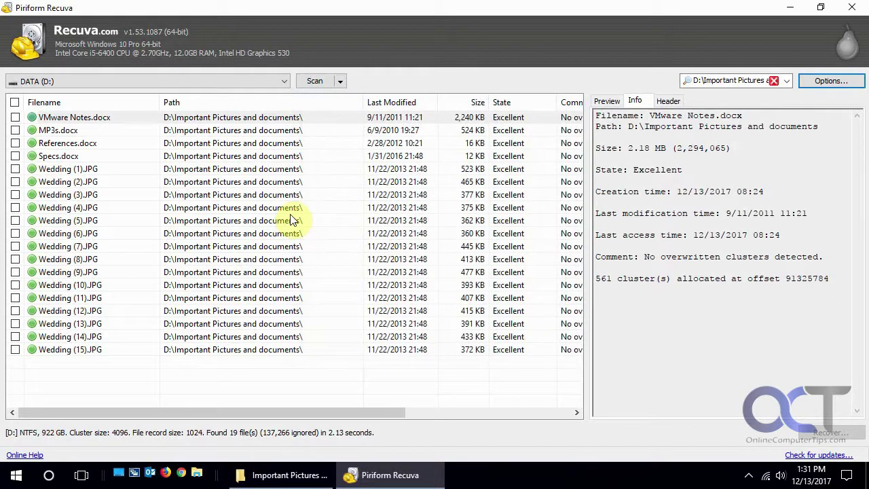
left_click(14, 103)
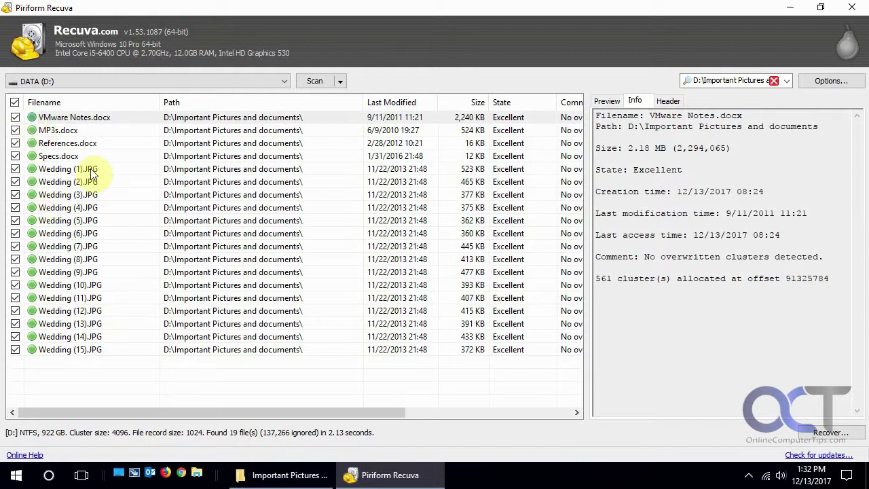
left_click(821, 432)
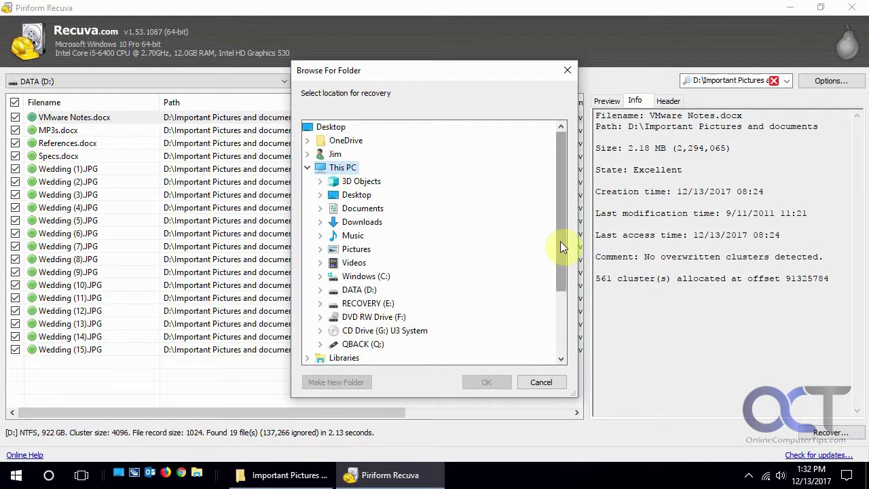
Step: Recover the 19 files into D:\Important Pictures and documents, accepting the same-drive warning
left_click_drag(561, 243, 563, 289)
double_click(359, 222)
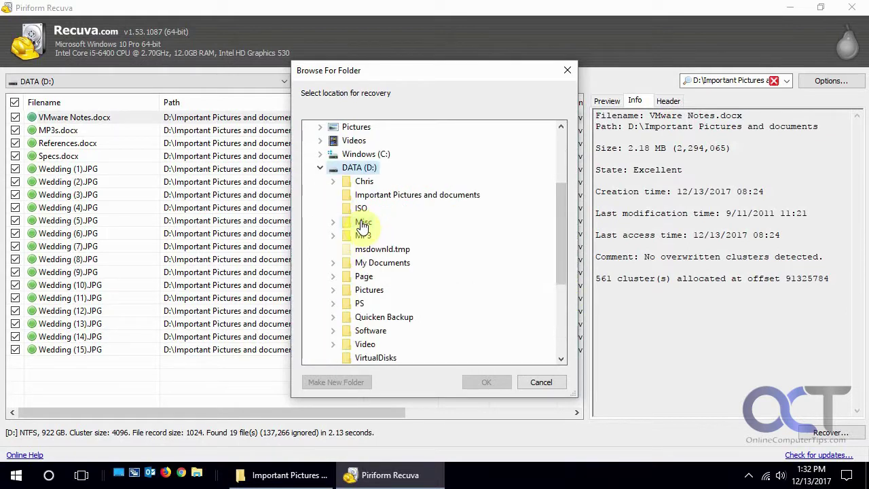
left_click(397, 197)
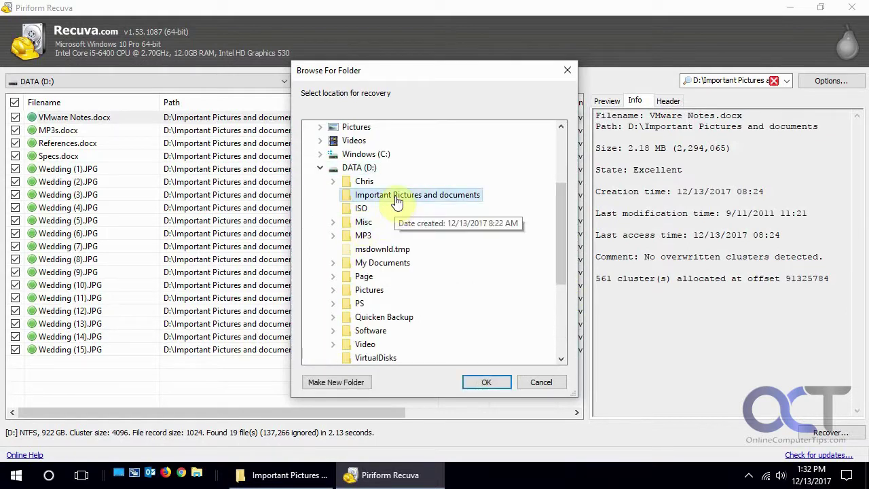
left_click(487, 382)
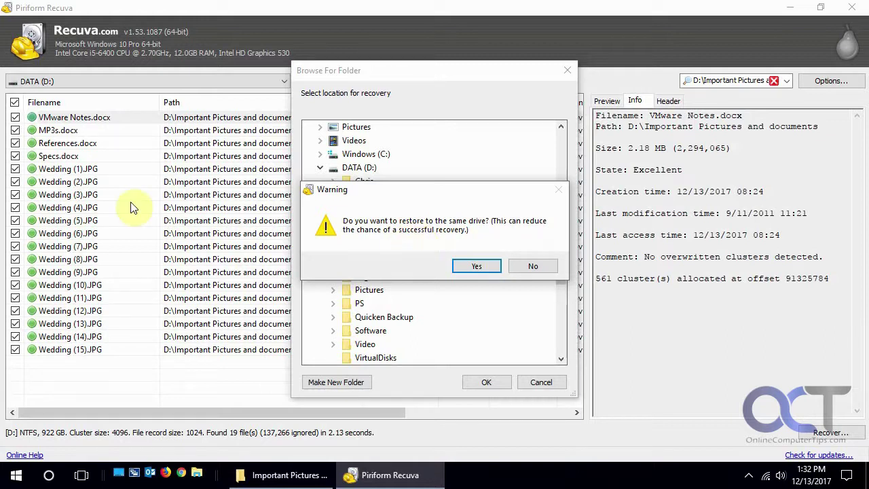
left_click(477, 267)
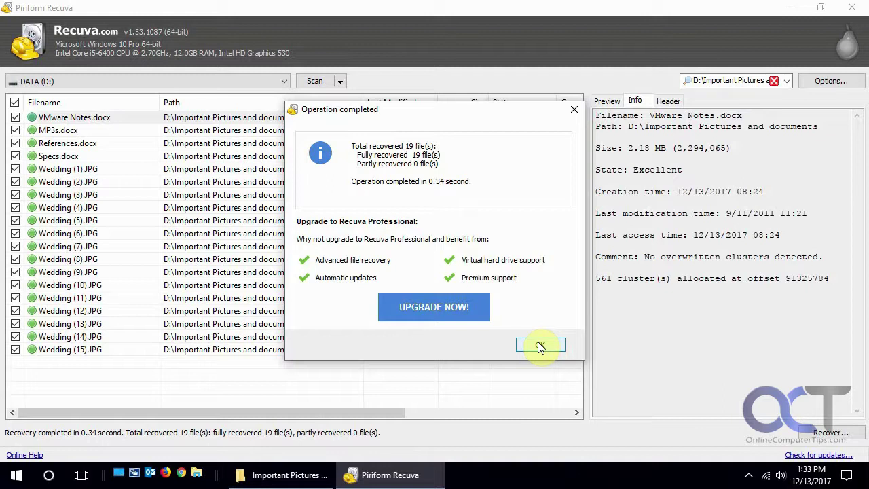
Step: Close the completion report, check the restored files in File Explorer, and return to Recuva
left_click(540, 346)
left_click(290, 474)
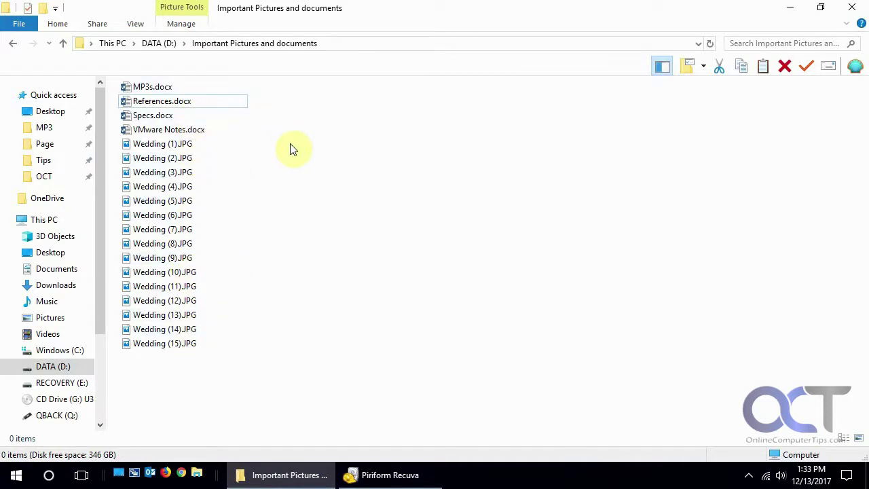
left_click(387, 475)
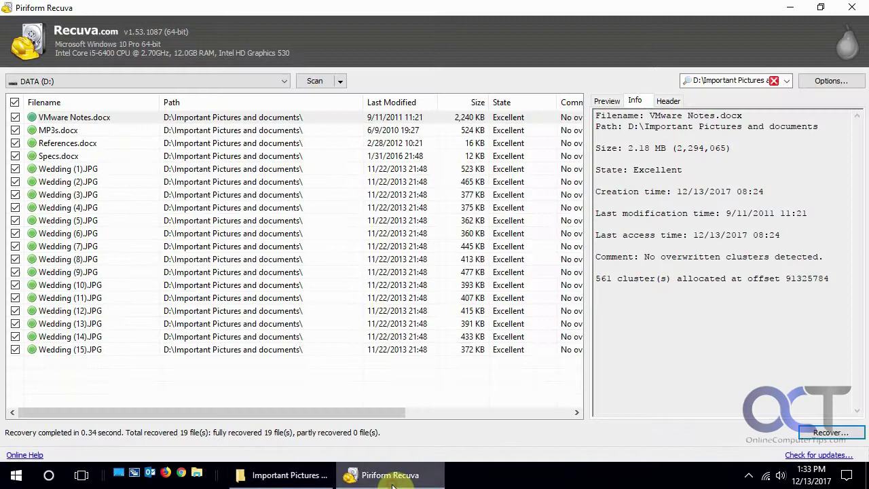